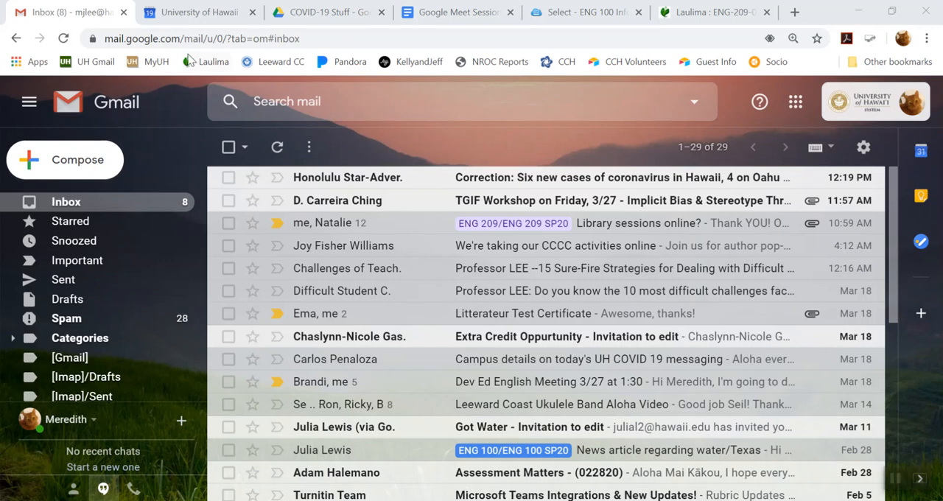
# - Go to the MyUH Services page and launch Google Drive from the most popular services
pyautogui.click(159, 63)
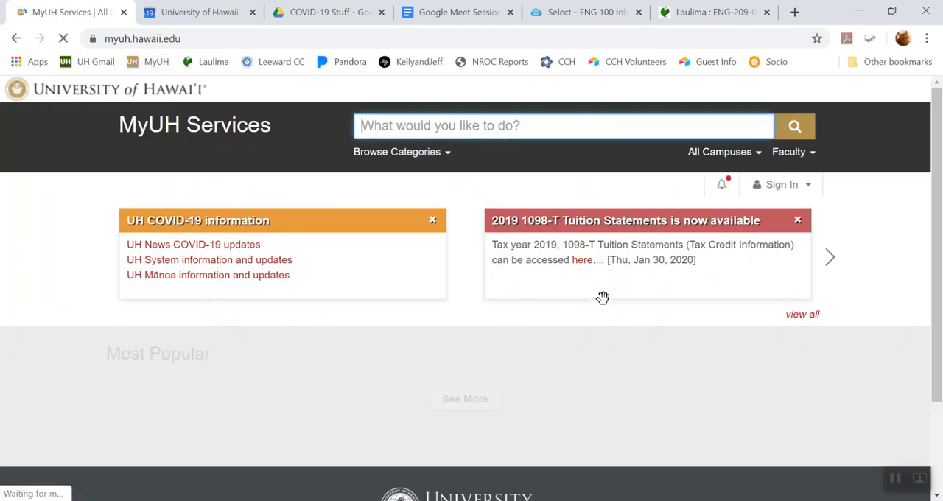
pyautogui.scroll(-3, 609, 315)
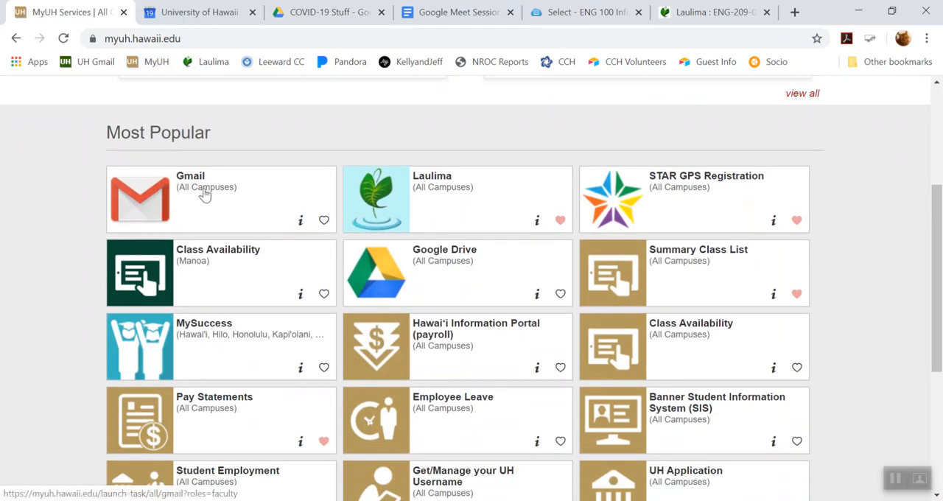
pyautogui.click(454, 271)
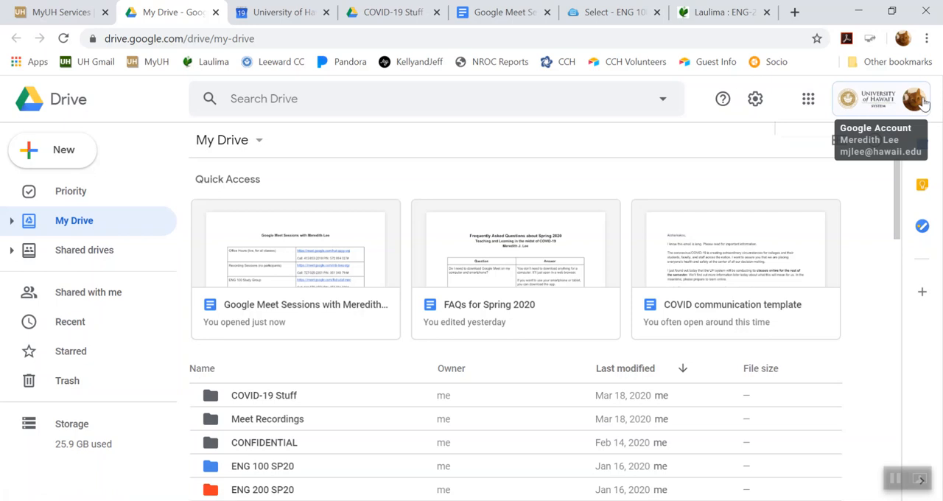
# - Find Google Meet among the available Google apps and open it
pyautogui.click(809, 109)
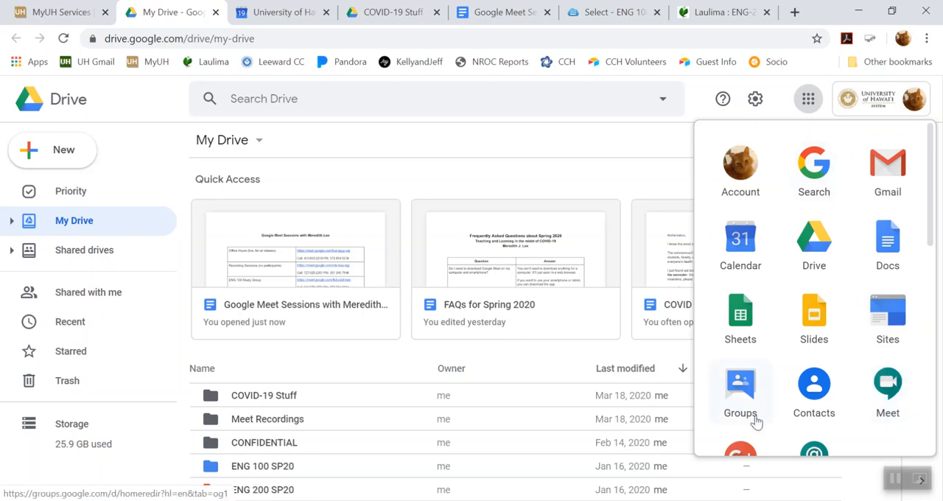
pyautogui.scroll(-5, 819, 356)
pyautogui.scroll(-3, 820, 354)
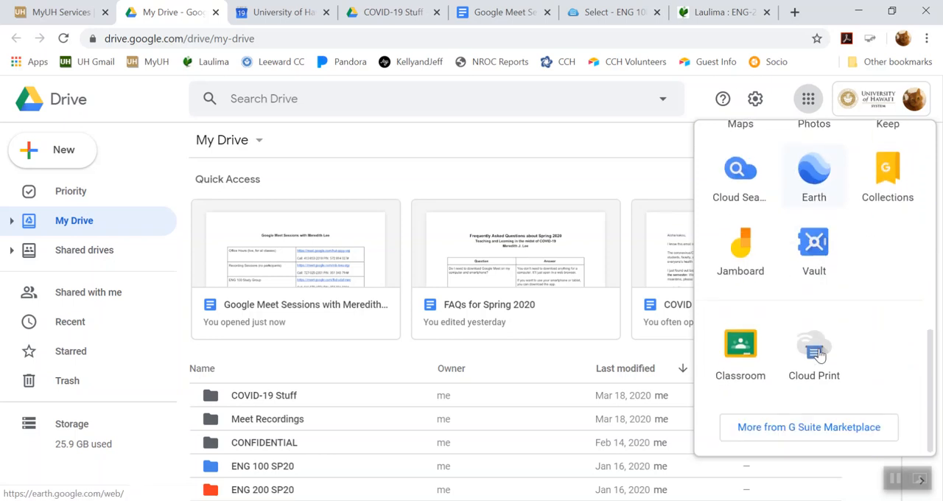
pyautogui.click(810, 432)
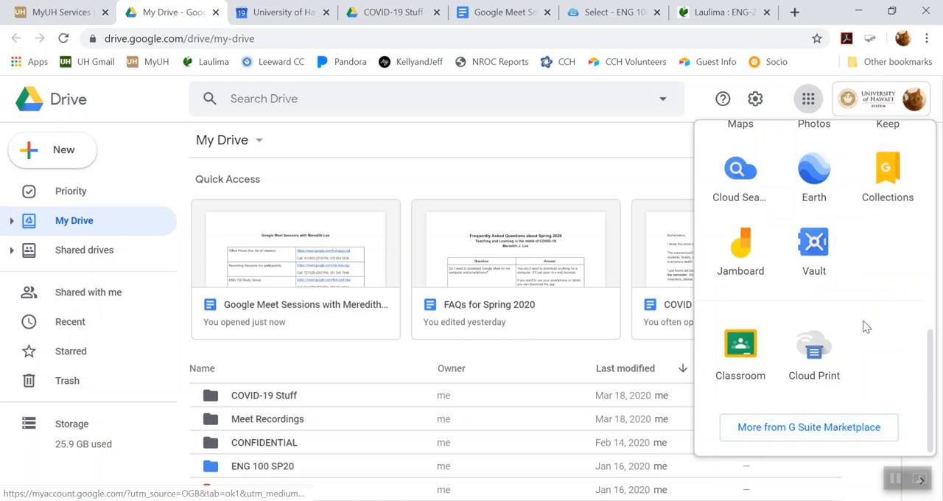
pyautogui.scroll(3, 866, 327)
pyautogui.scroll(-3, 825, 402)
pyautogui.scroll(5, 844, 338)
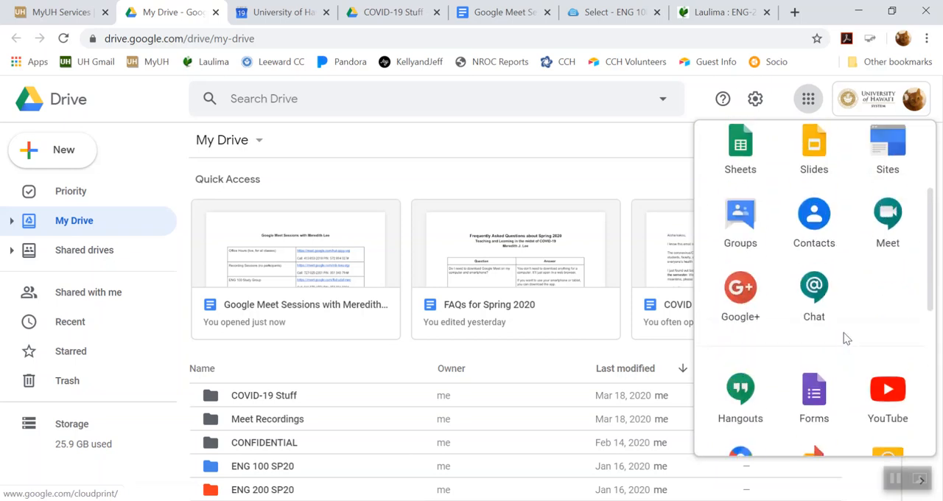
pyautogui.scroll(1, 852, 327)
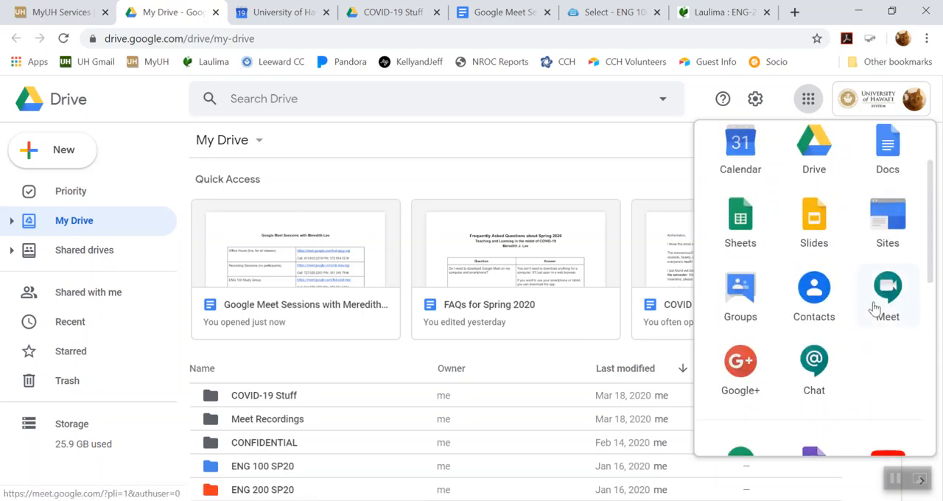
pyautogui.click(882, 298)
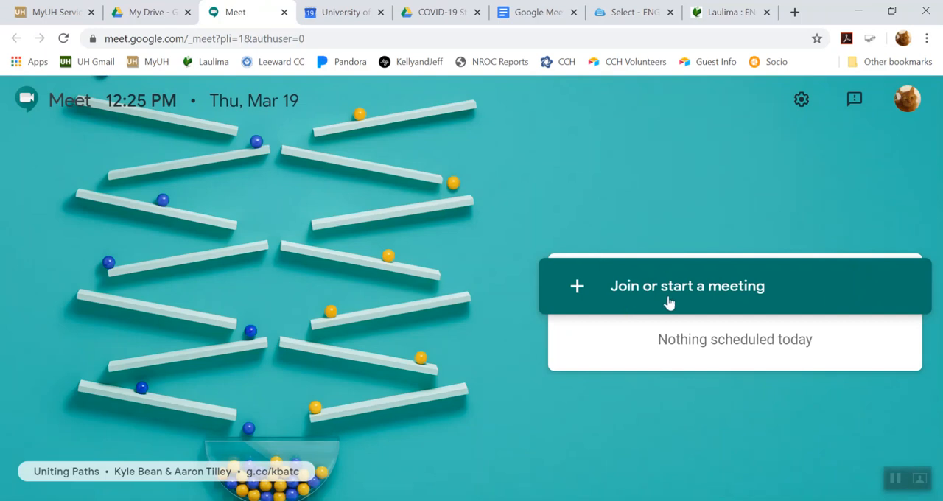
# - Start a new meeting with the nickname "Group Meeting" and continue to its pre-join page
pyautogui.click(711, 288)
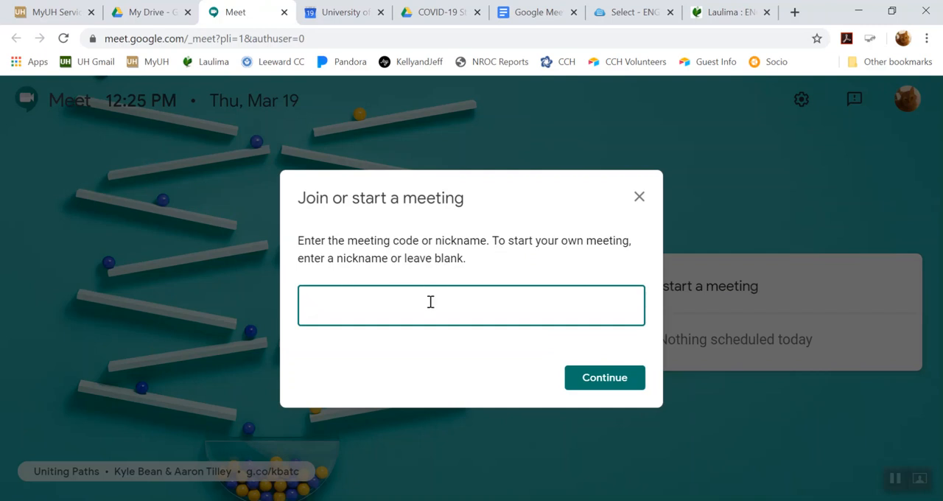
pyautogui.write('Group Meeting')
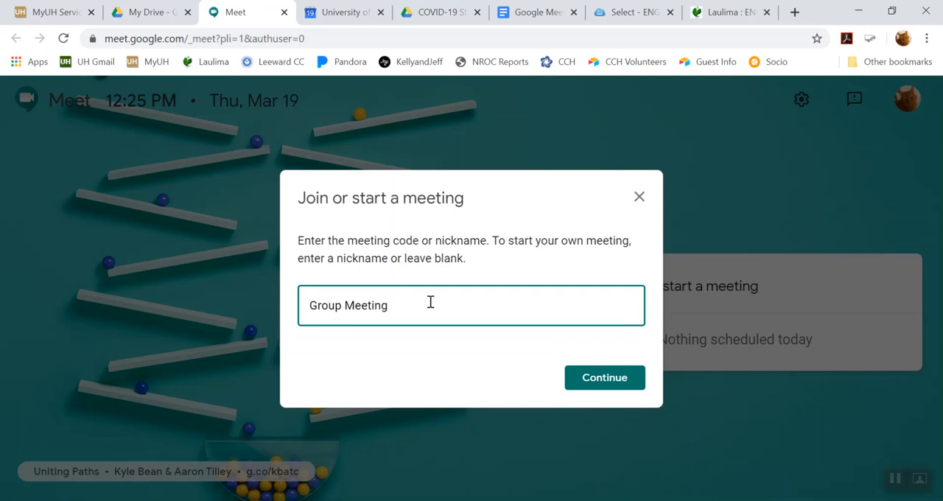
pyautogui.click(615, 387)
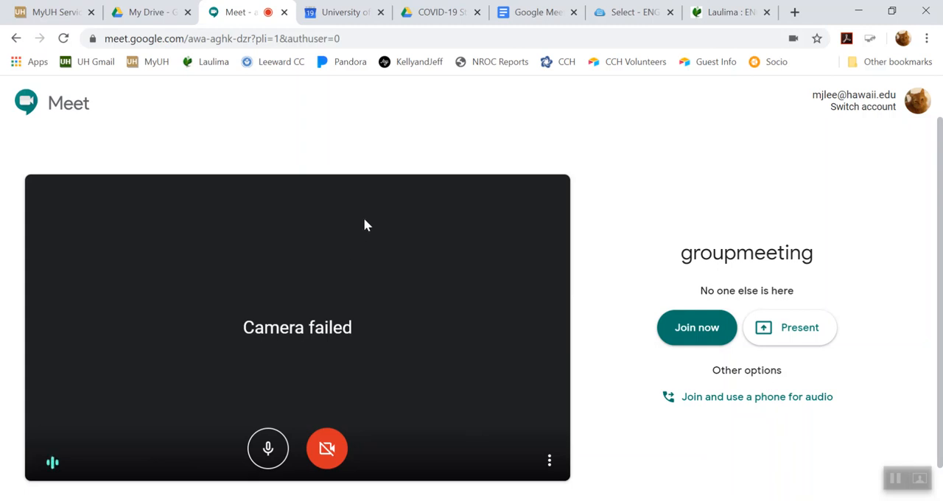
# - Check the available microphone and speaker devices in the meeting's audio settings, keeping the default ones selected
pyautogui.scroll(-1, 356, 244)
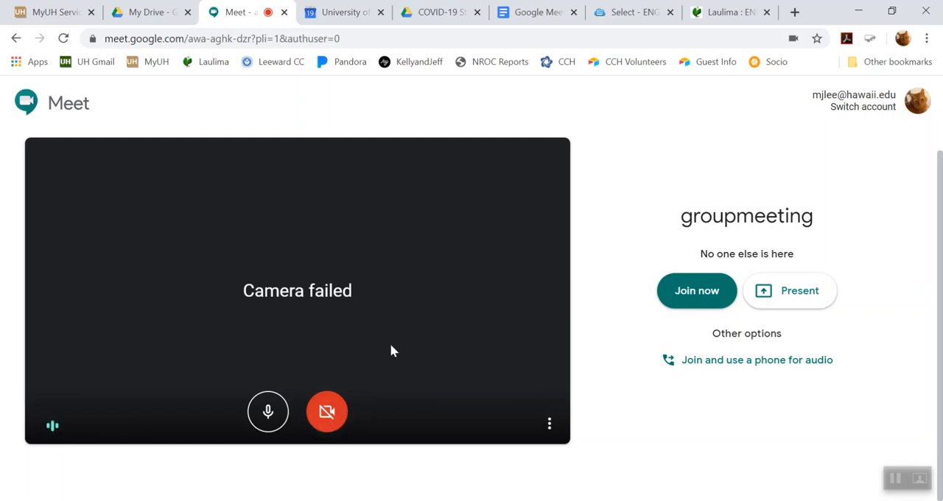
pyautogui.click(549, 426)
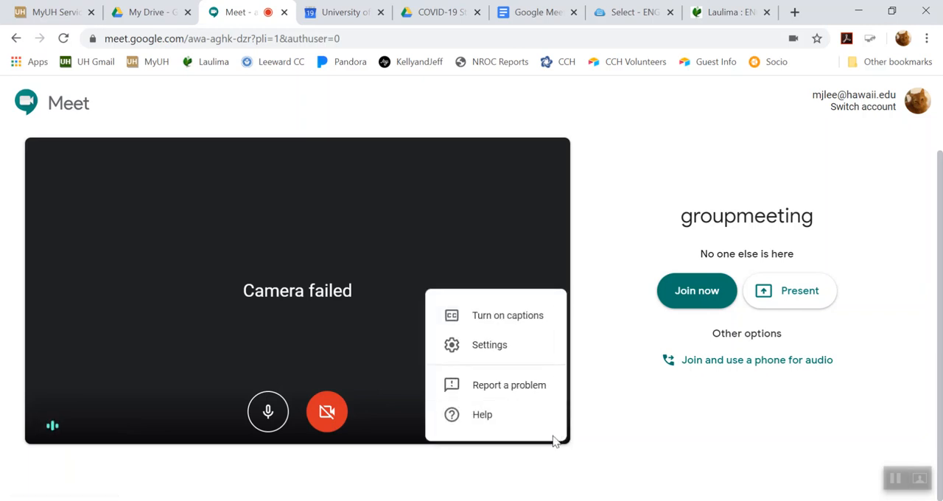
pyautogui.click(403, 441)
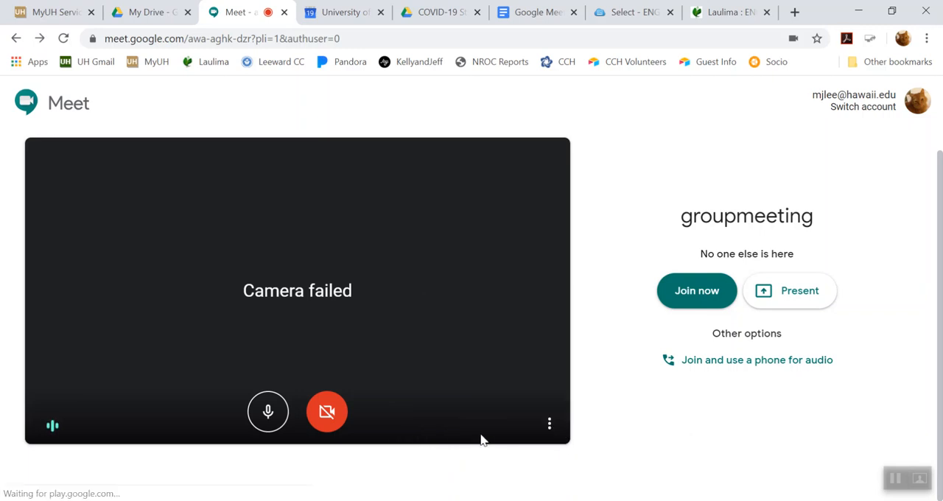
pyautogui.click(550, 426)
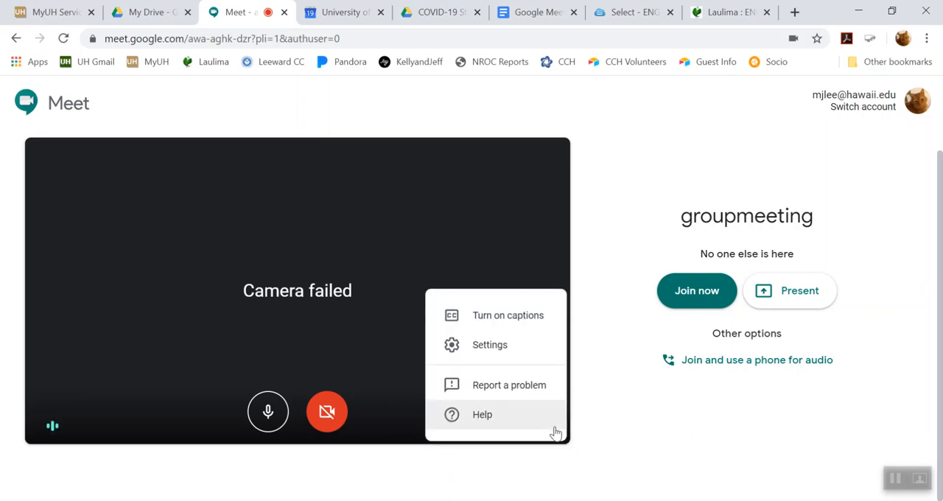
pyautogui.click(504, 346)
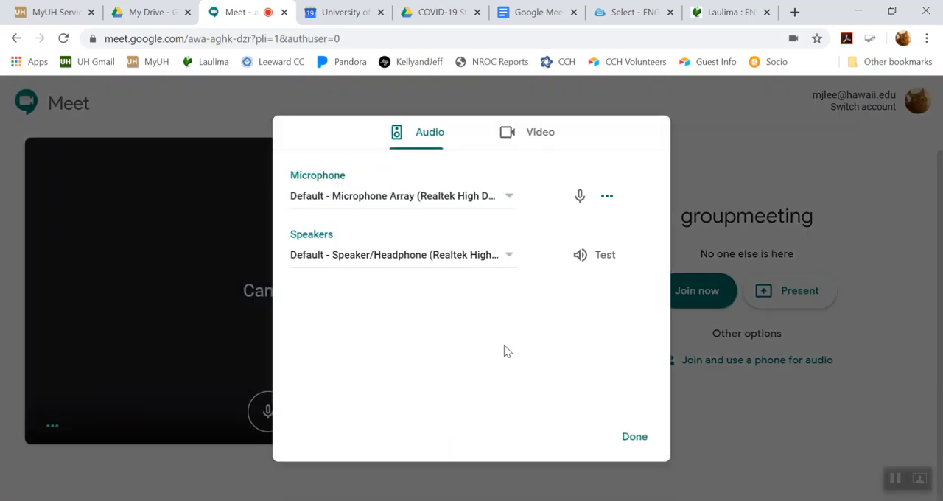
pyautogui.click(509, 200)
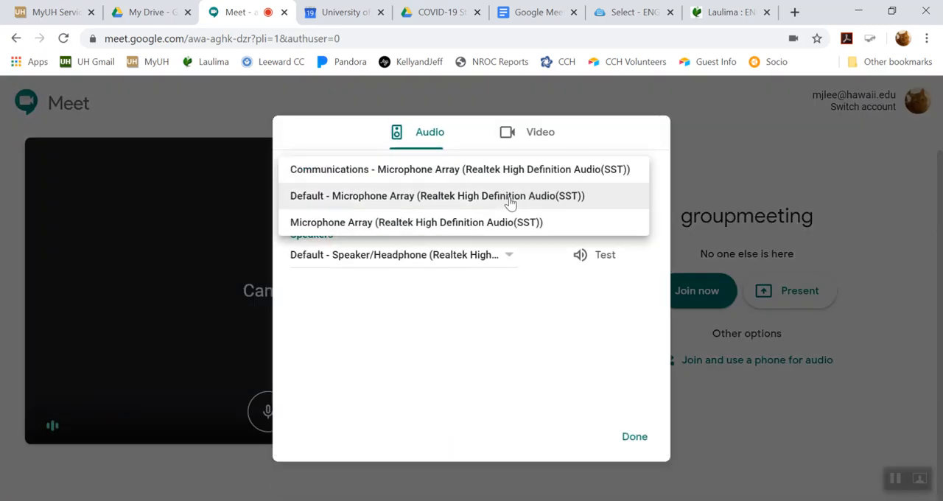
pyautogui.click(510, 197)
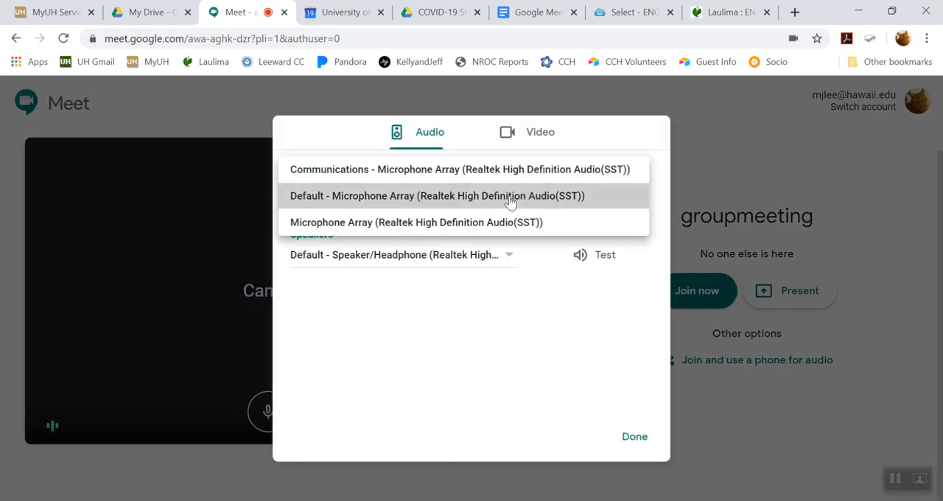
pyautogui.click(505, 259)
pyautogui.click(505, 258)
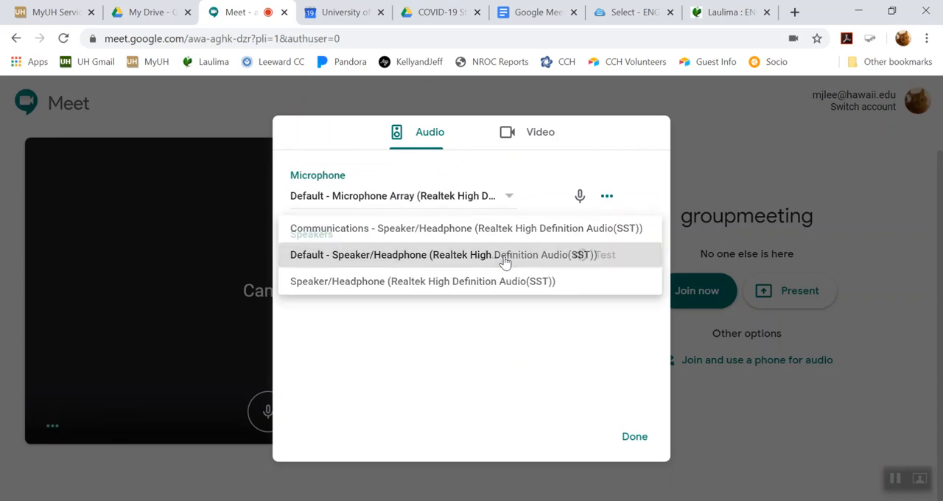
# - Look at the camera and resolution options in the video settings, then close the settings dialog
pyautogui.click(535, 132)
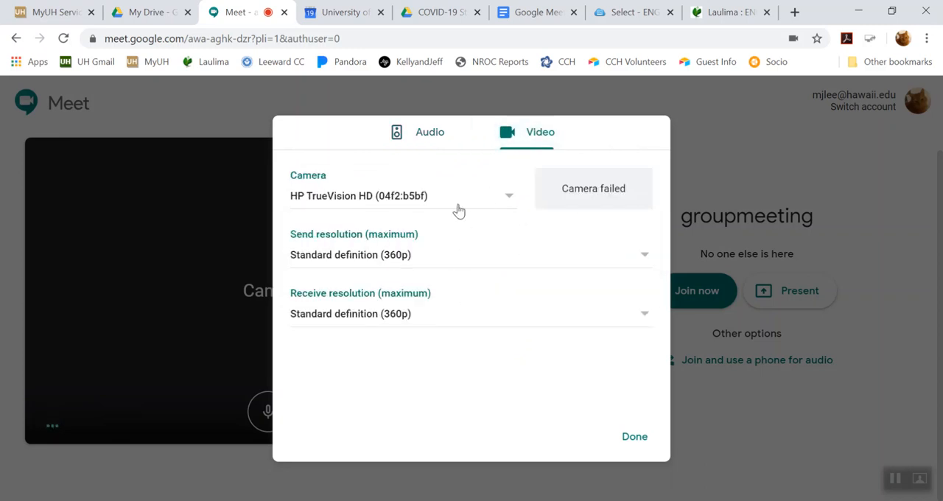
pyautogui.click(432, 142)
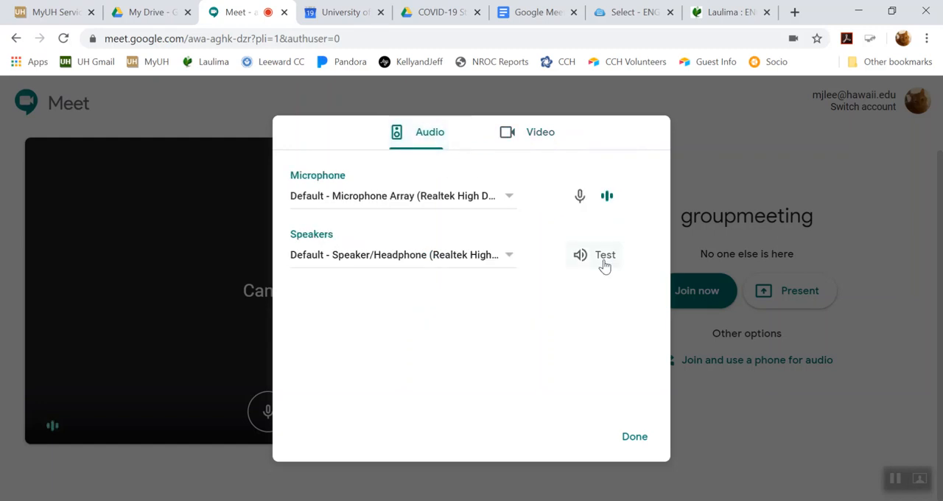
pyautogui.click(635, 438)
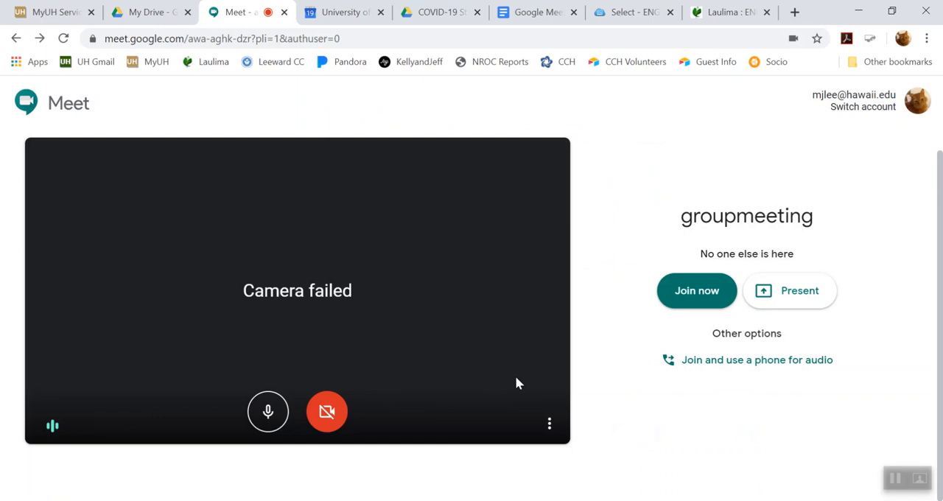
# - Join the meeting and highlight its web link in the Add others dialog before dismissing it
pyautogui.click(696, 291)
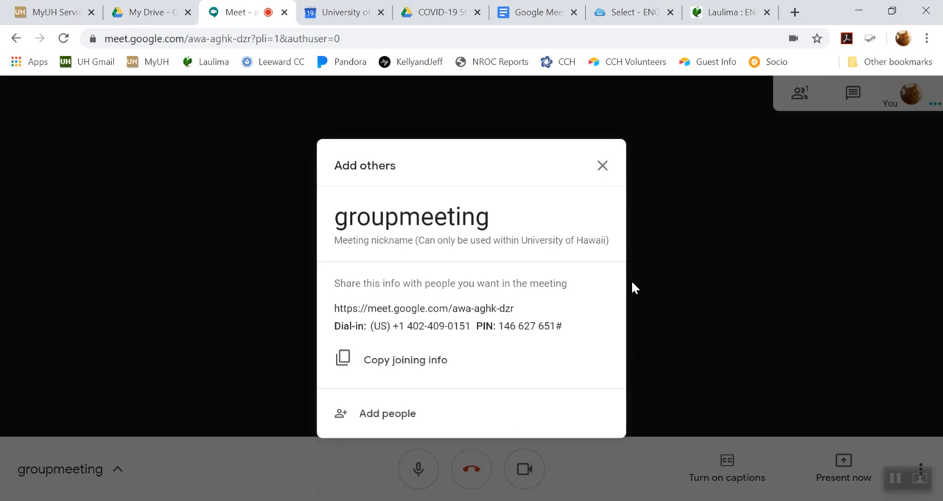
pyautogui.hotkey('ctrl', 'e')
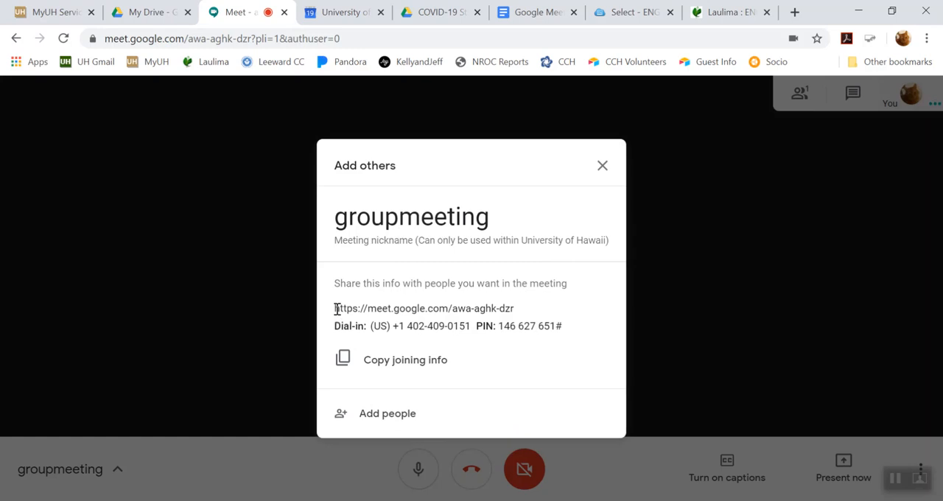
pyautogui.moveTo(336, 308); pyautogui.dragTo(518, 311)
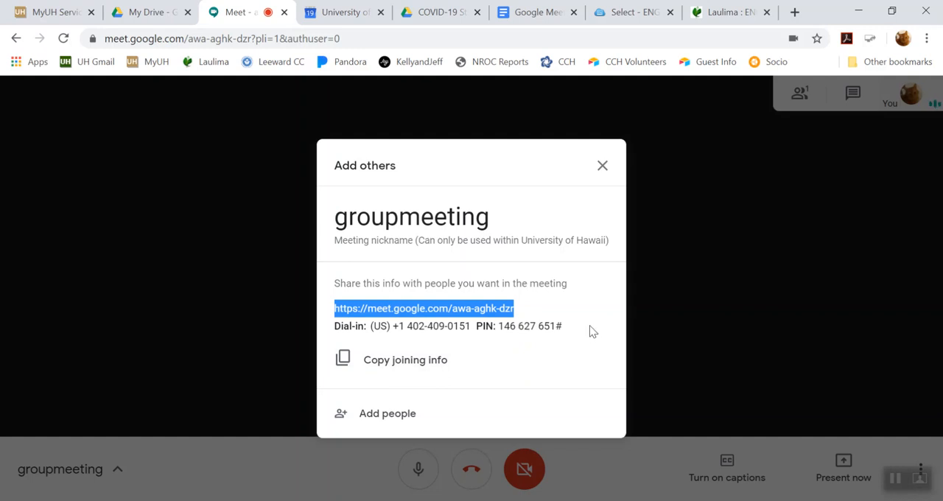
pyautogui.click(601, 168)
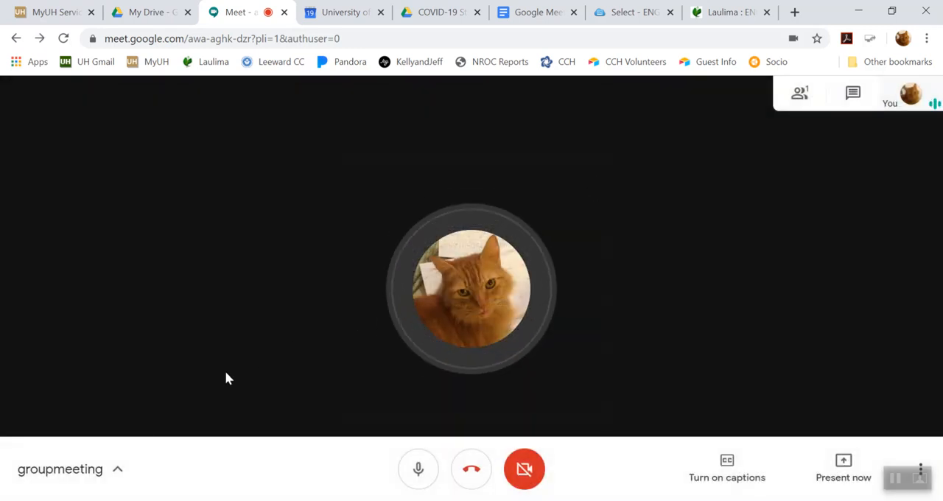
# - Look over the meeting's joining details, participant list and chat, closing each view again
pyautogui.click(117, 472)
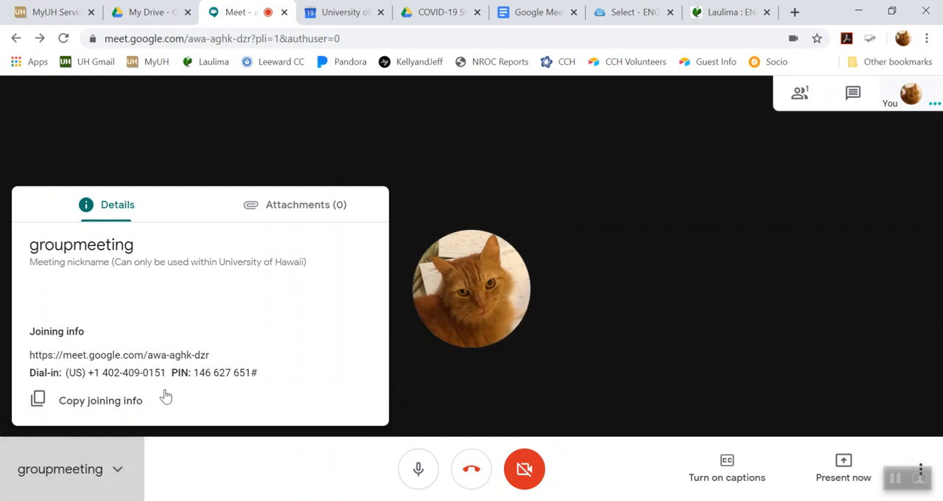
pyautogui.click(257, 463)
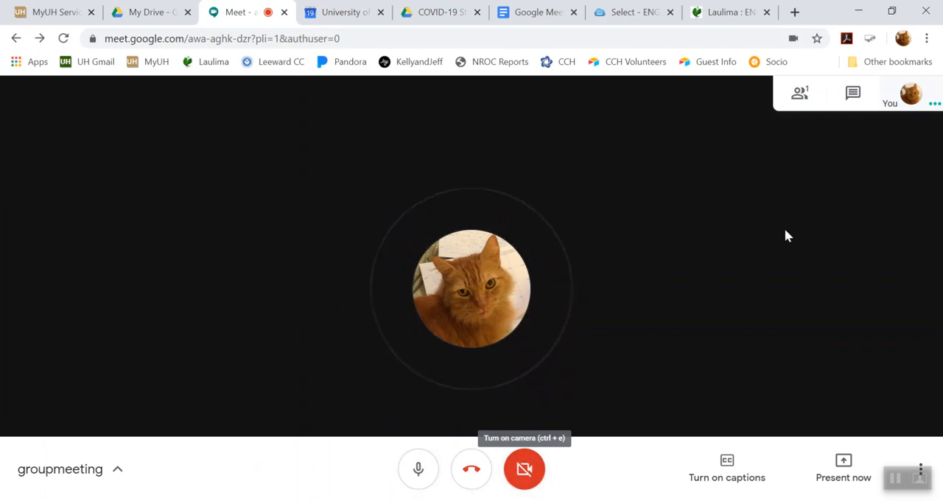
pyautogui.click(802, 95)
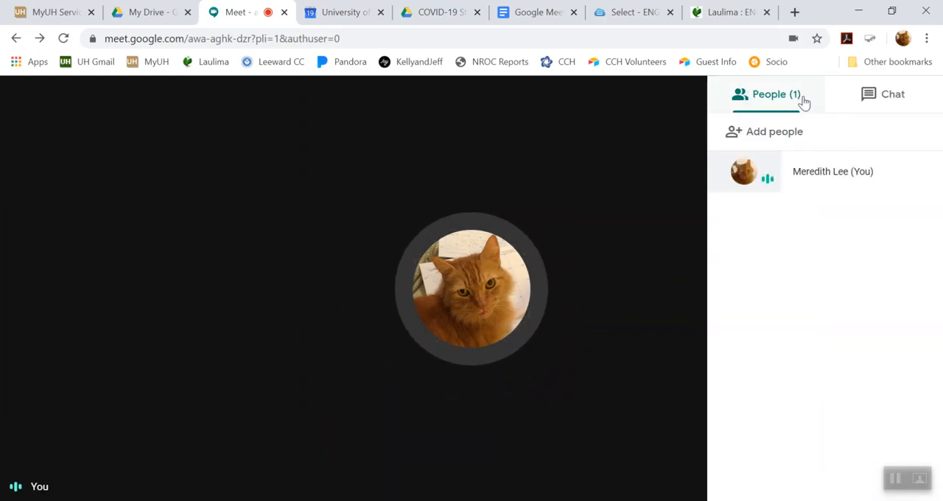
pyautogui.click(876, 98)
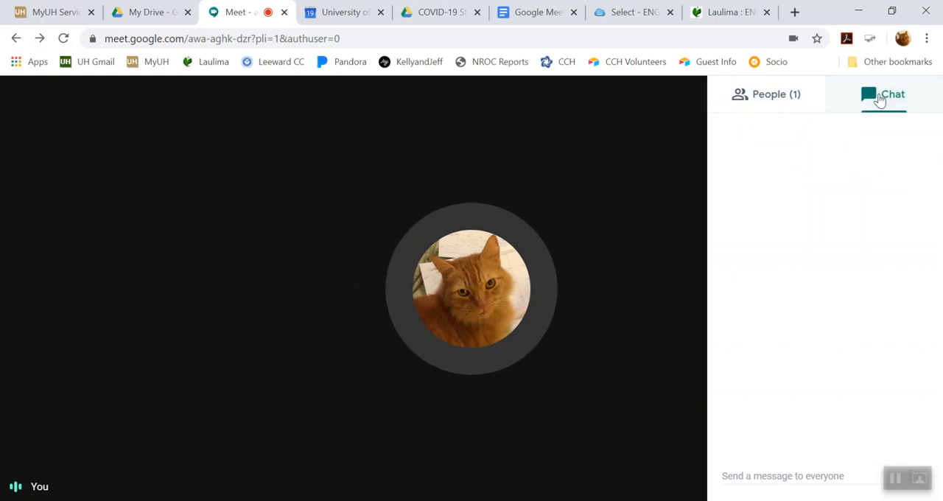
pyautogui.click(649, 277)
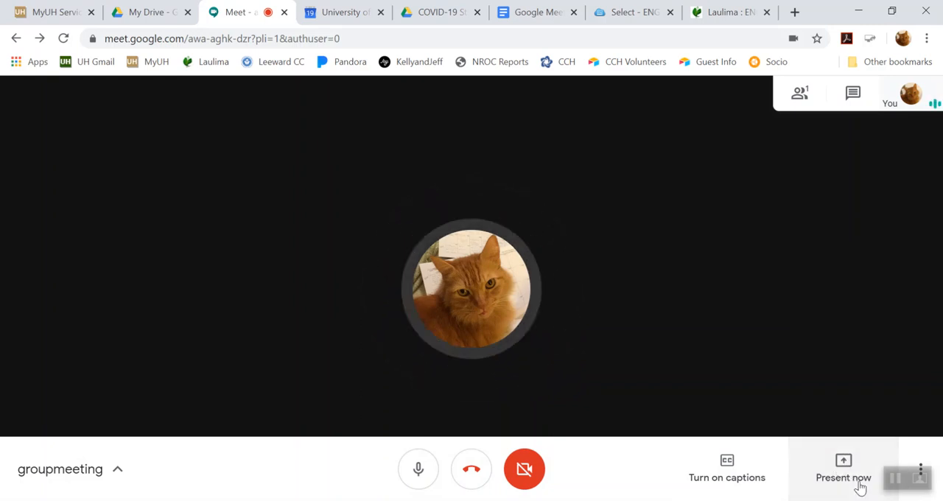
# - Review the options for presenting a screen or window and the additional options for recording, layout and captions
pyautogui.click(851, 458)
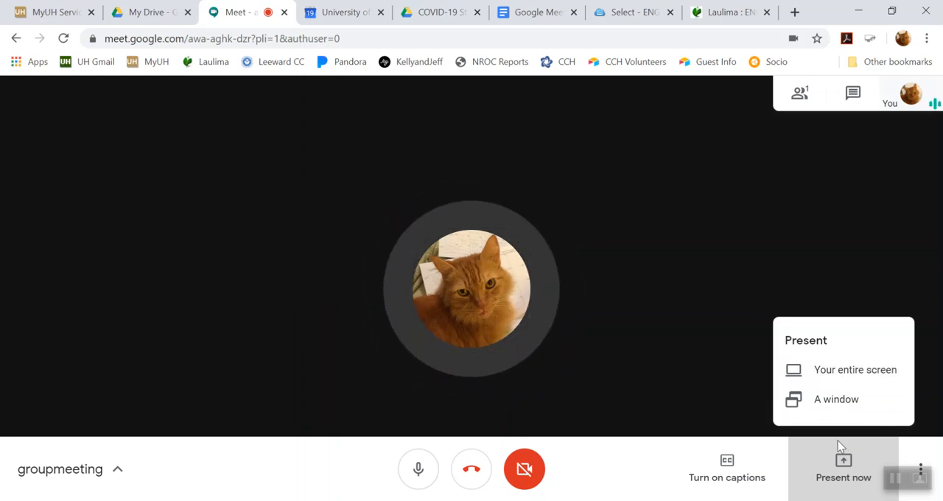
pyautogui.click(917, 456)
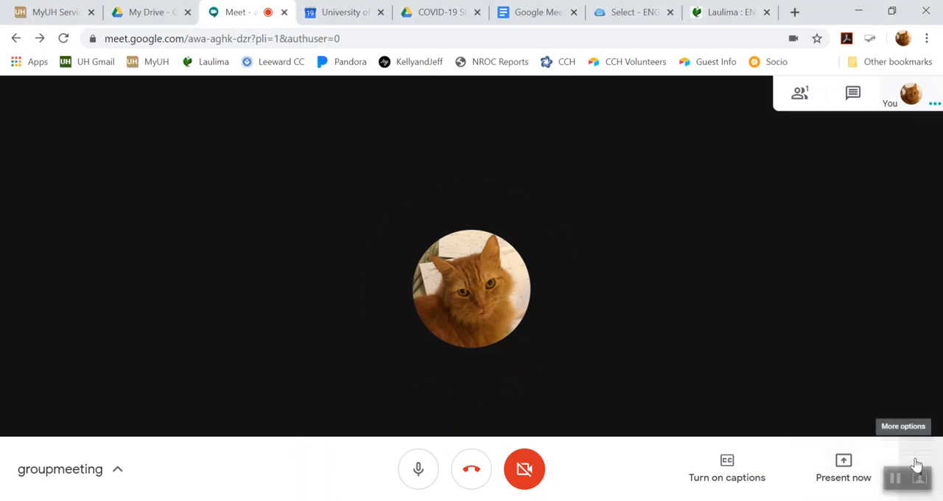
pyautogui.click(916, 464)
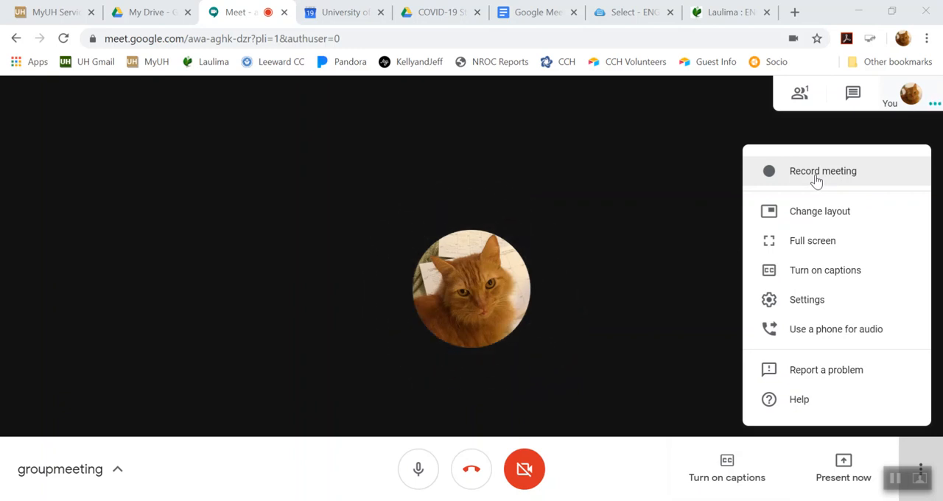
pyautogui.click(699, 395)
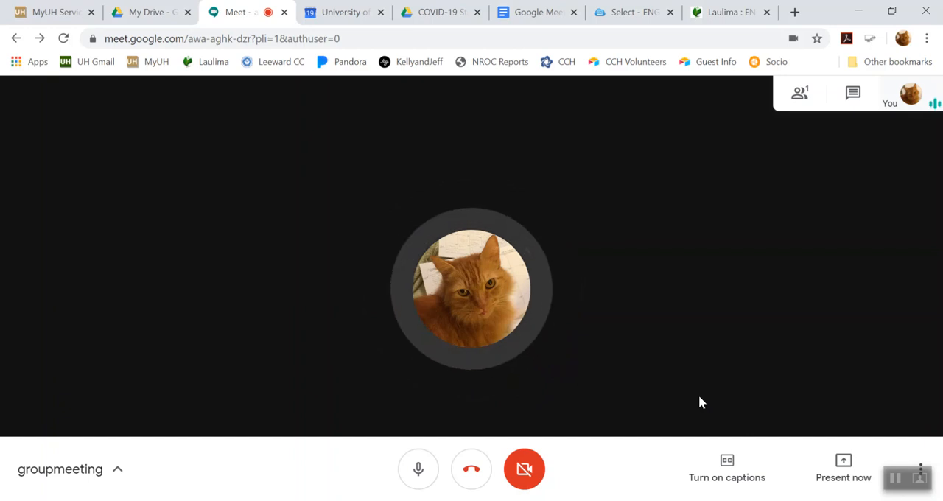
# - Leave the call, rejoin the same meeting and dismiss the Add others dialog
pyautogui.click(471, 473)
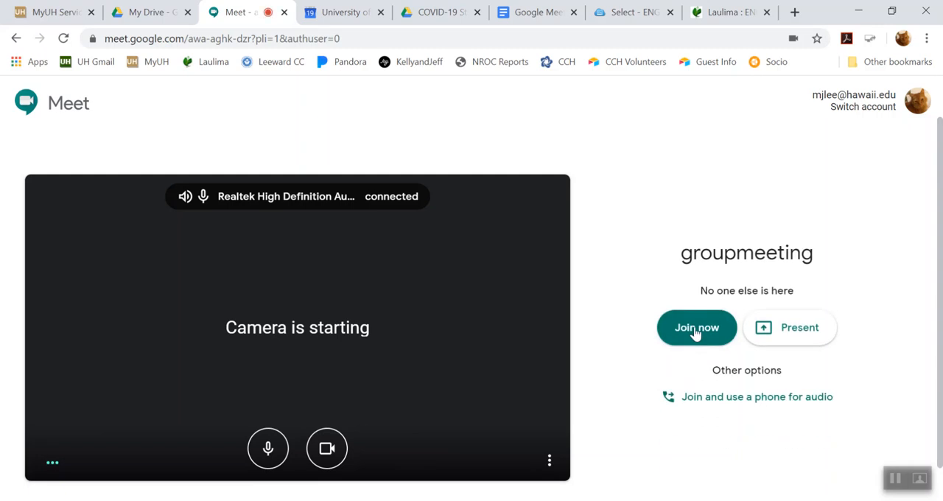
pyautogui.click(695, 328)
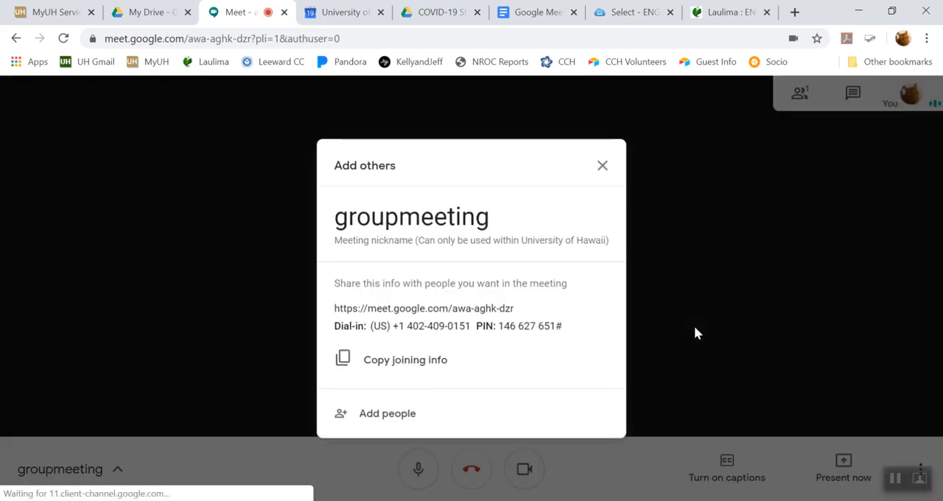
pyautogui.click(602, 166)
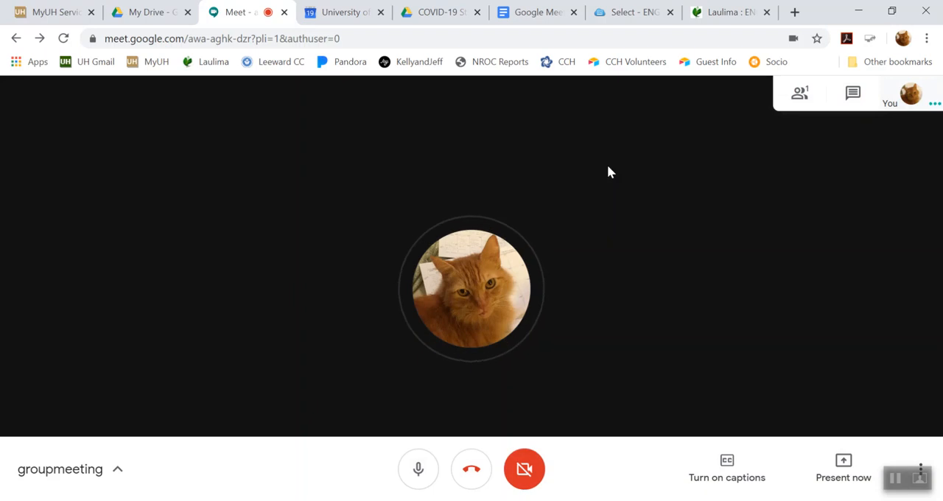